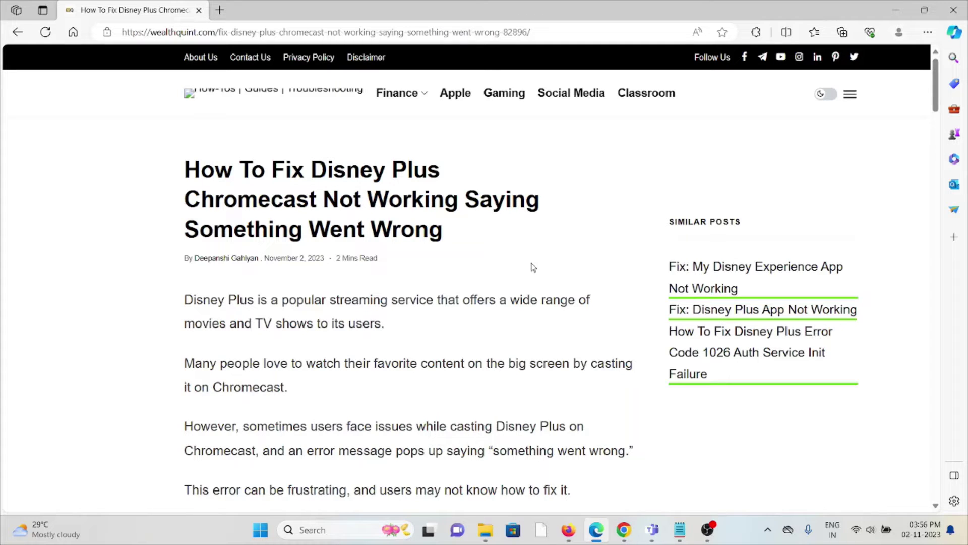
pyautogui.scroll(-2, 623, 318)
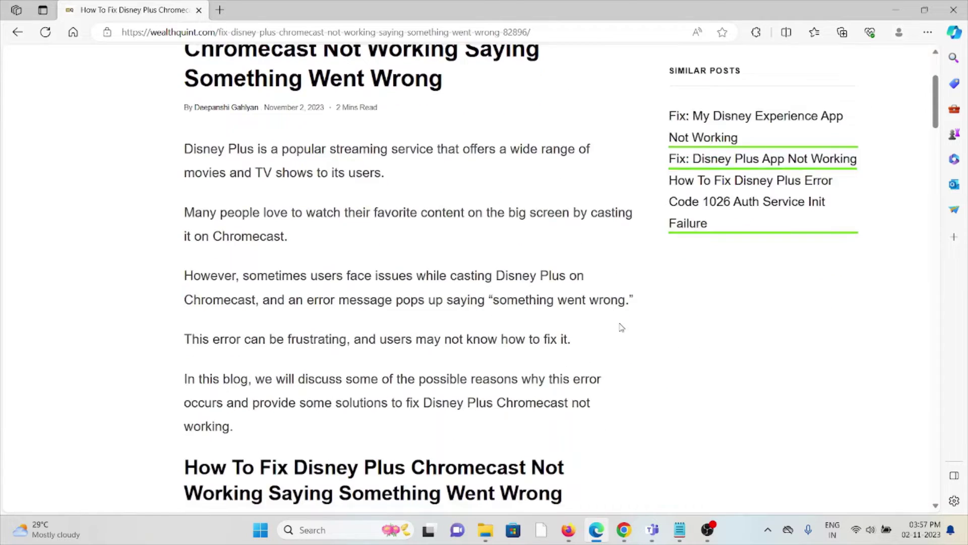
pyautogui.scroll(-1, 621, 327)
pyautogui.scroll(-2, 620, 327)
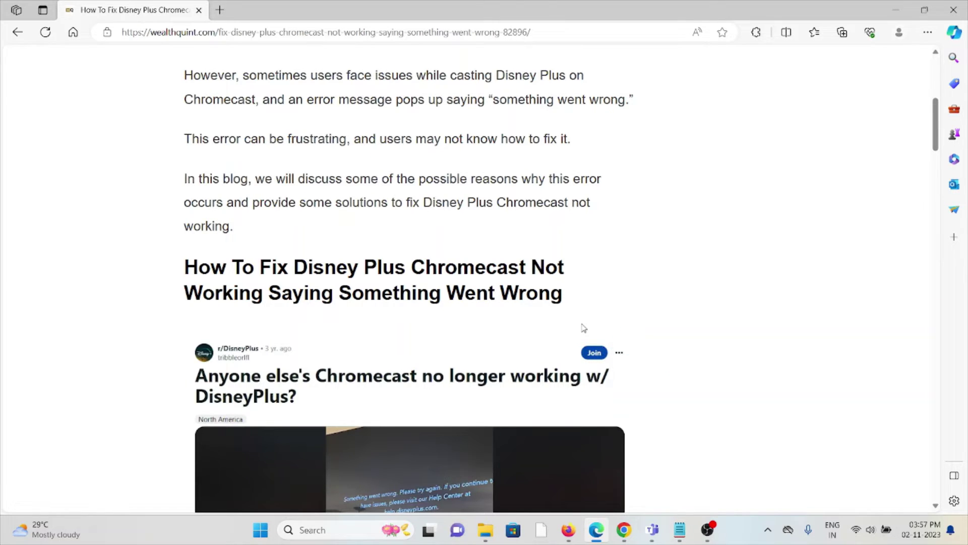
pyautogui.scroll(-1, 583, 328)
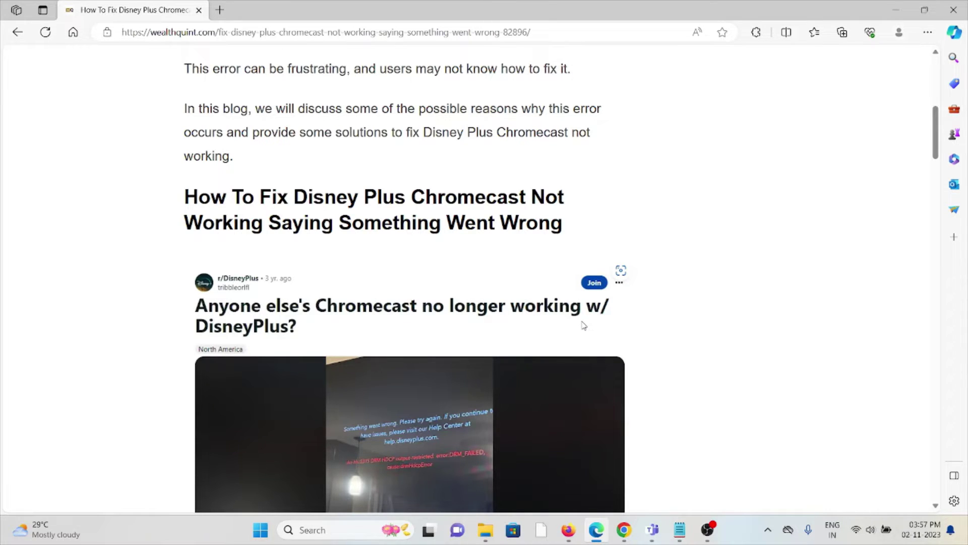
pyautogui.scroll(-6, 582, 325)
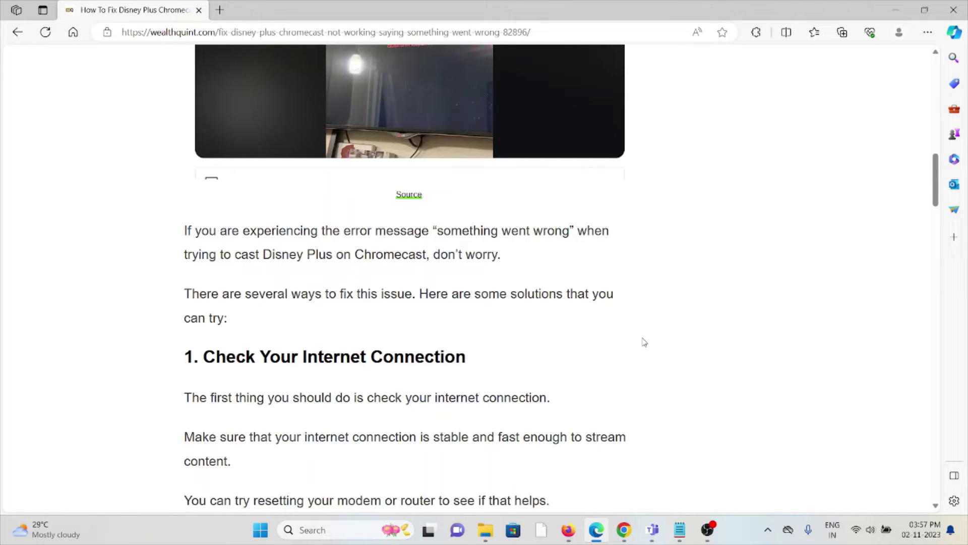
pyautogui.scroll(-1, 639, 346)
pyautogui.scroll(-2, 639, 345)
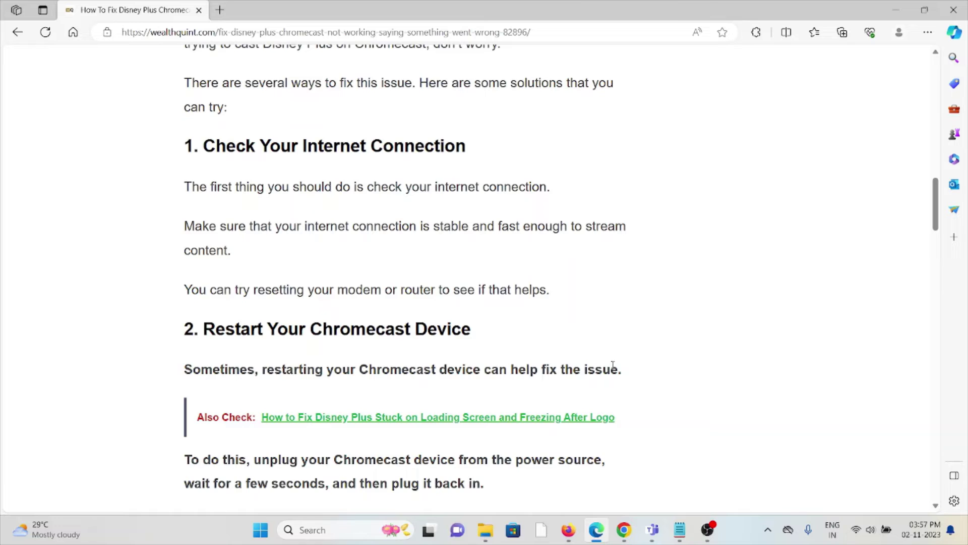
pyautogui.scroll(-2, 573, 434)
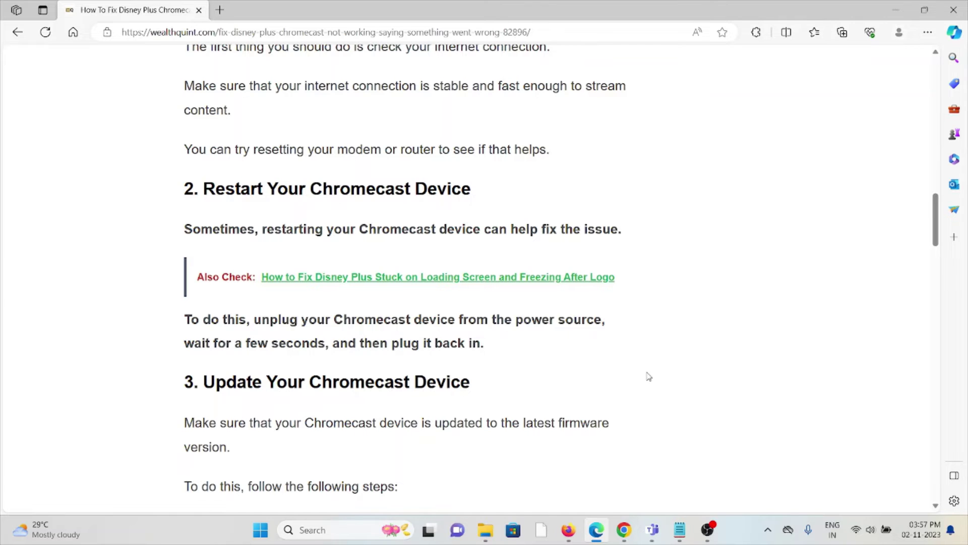
pyautogui.scroll(-2, 646, 374)
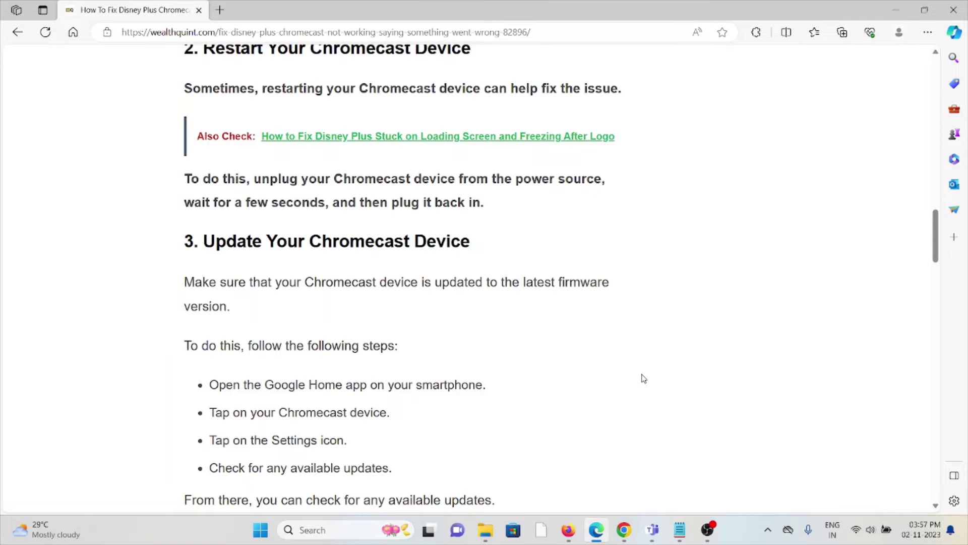
pyautogui.scroll(-2, 611, 364)
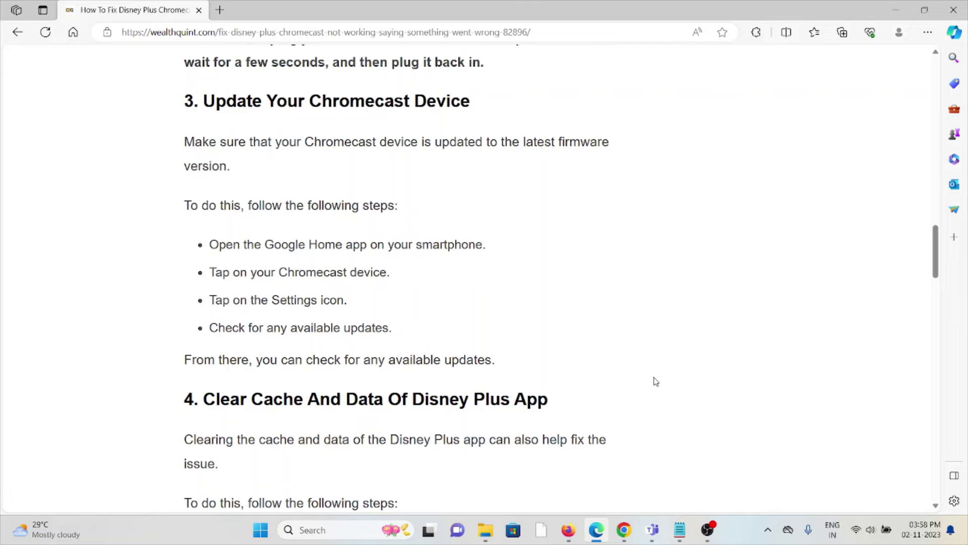
pyautogui.scroll(-3, 658, 375)
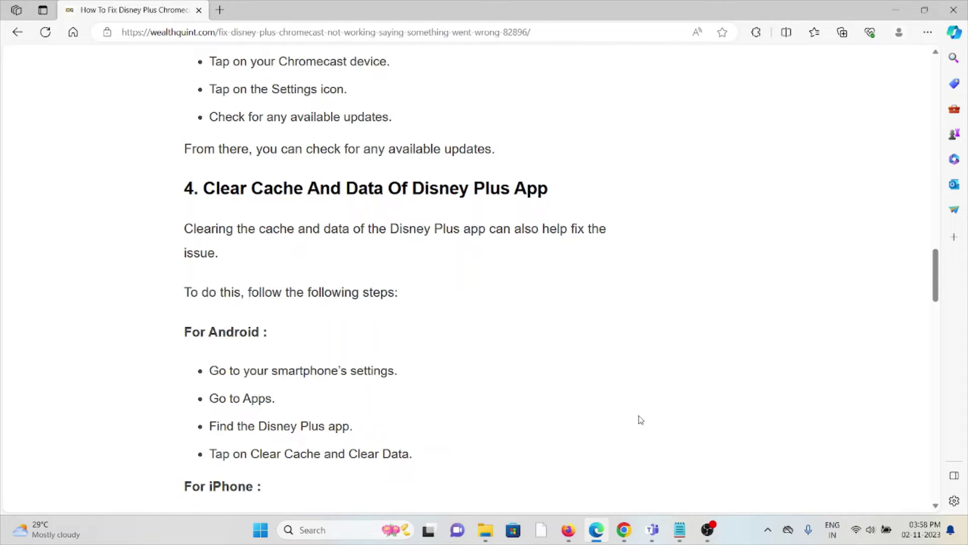
pyautogui.scroll(-2, 639, 420)
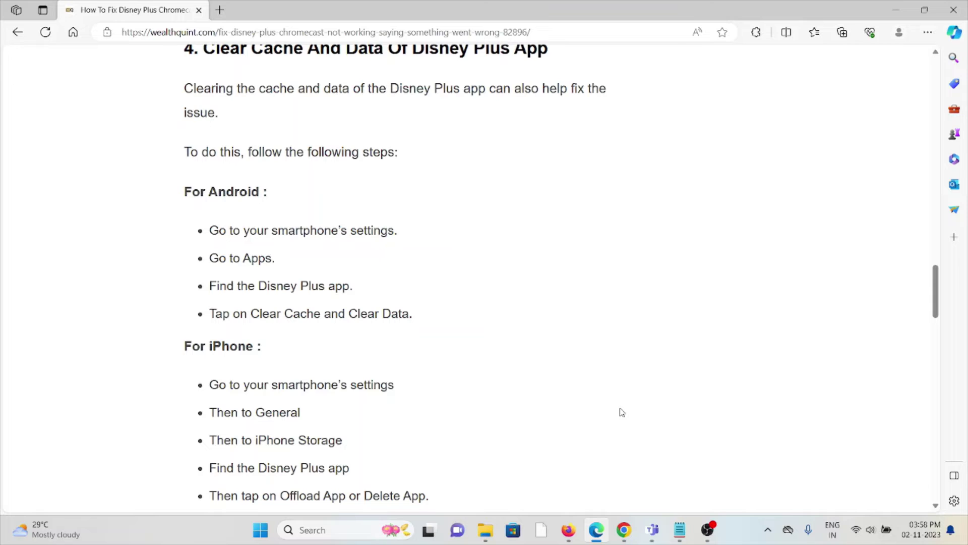
pyautogui.scroll(-1, 534, 413)
pyautogui.scroll(-1, 530, 407)
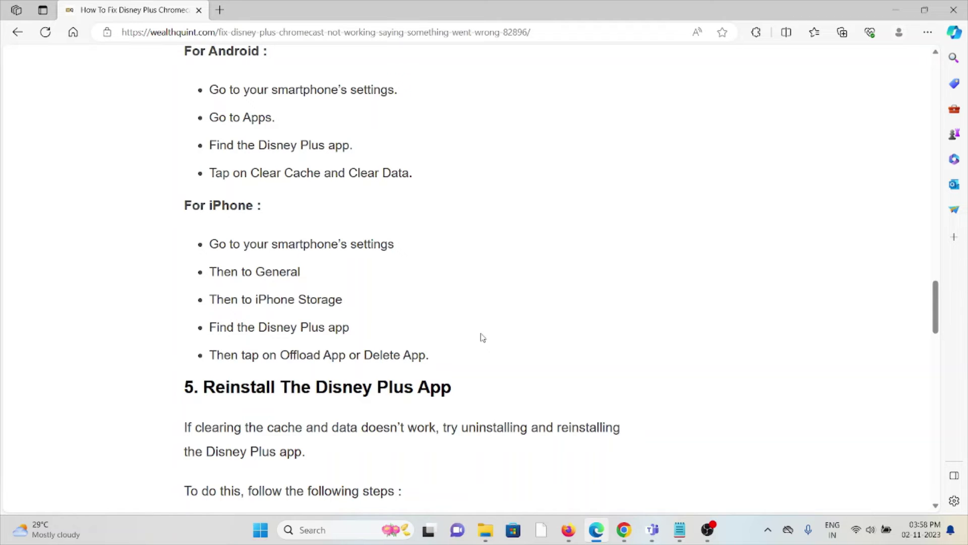
pyautogui.scroll(-1, 482, 337)
pyautogui.scroll(-2, 482, 338)
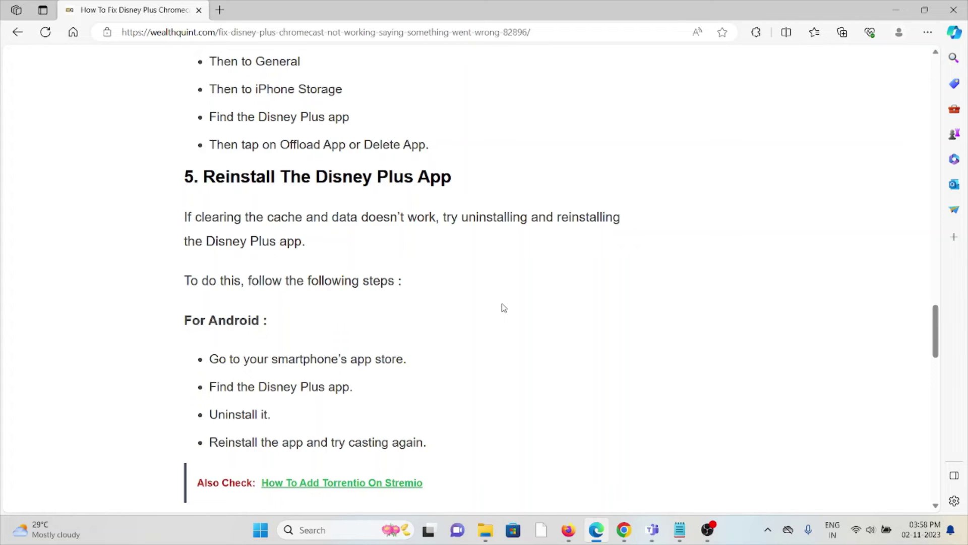
pyautogui.scroll(-1, 501, 307)
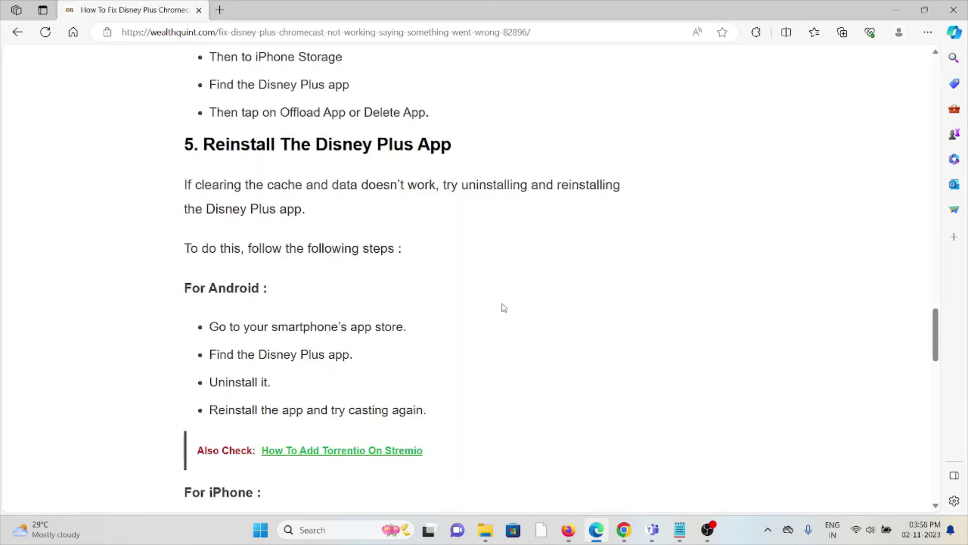
pyautogui.scroll(-2, 491, 308)
pyautogui.scroll(-2, 482, 305)
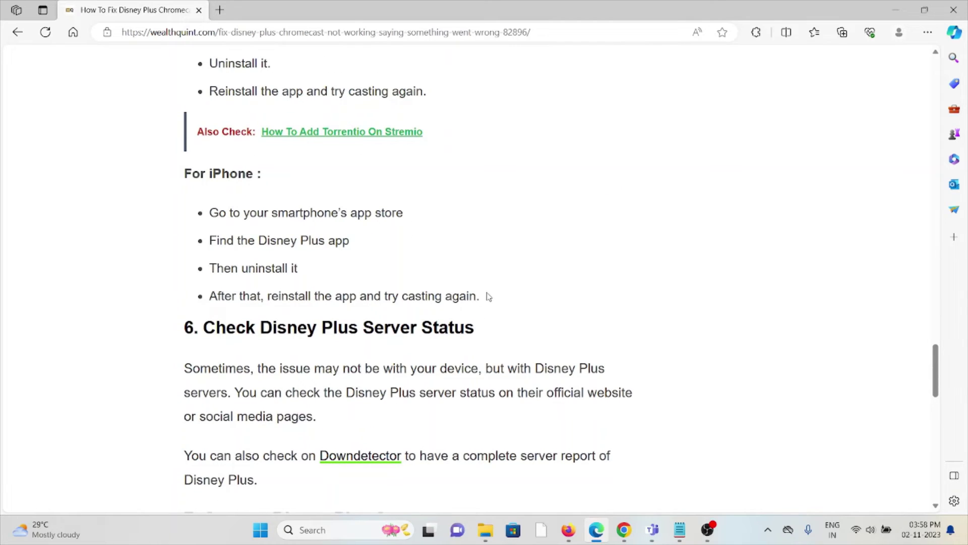
# Step: After highlighting the iPhone reinstall steps, view Downdetector's Disney+ status page in a new tab, then return to the article
pyautogui.moveTo(484, 297); pyautogui.dragTo(203, 212)
pyautogui.click(288, 273)
pyautogui.scroll(-4, 295, 277)
pyautogui.scroll(1, 305, 280)
pyautogui.scroll(1, 305, 279)
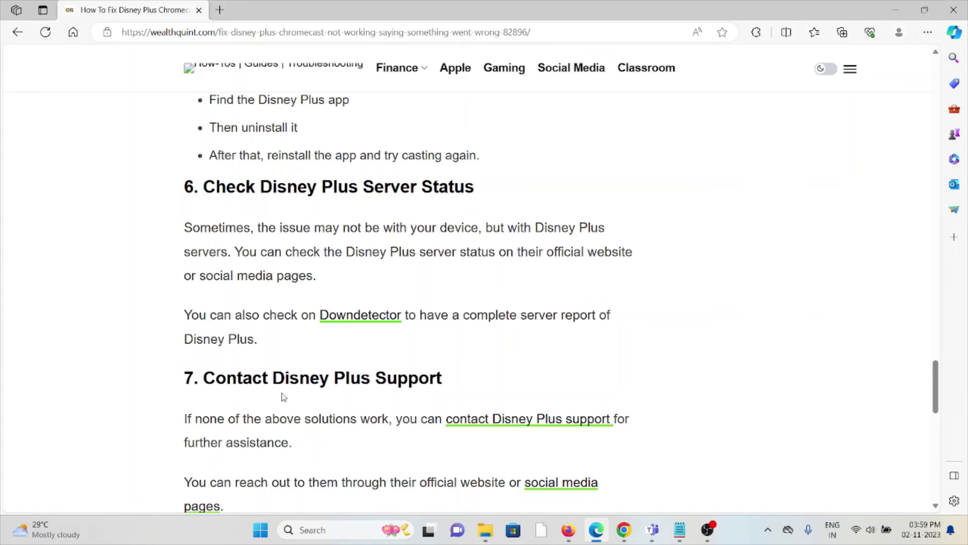
pyautogui.rightClick(385, 317)
pyautogui.click(461, 112)
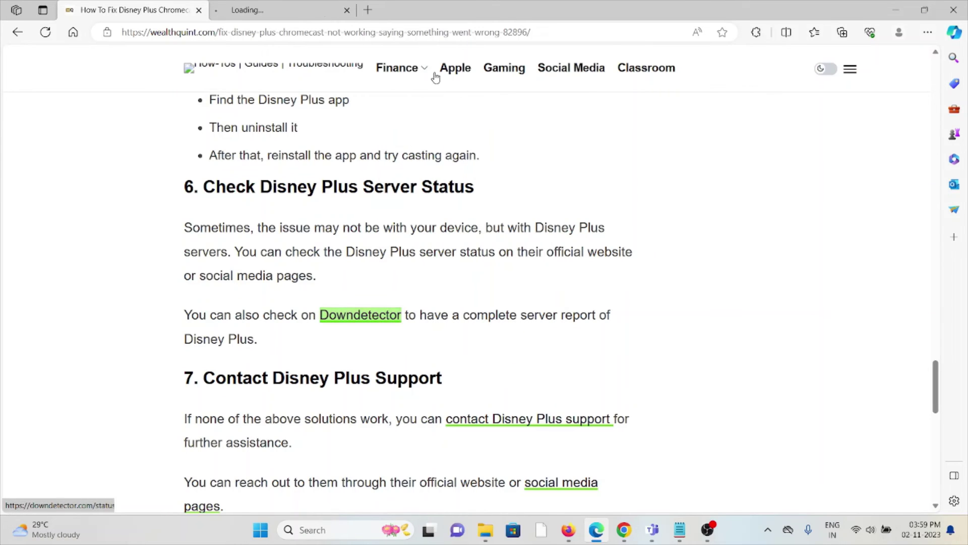
pyautogui.click(330, 8)
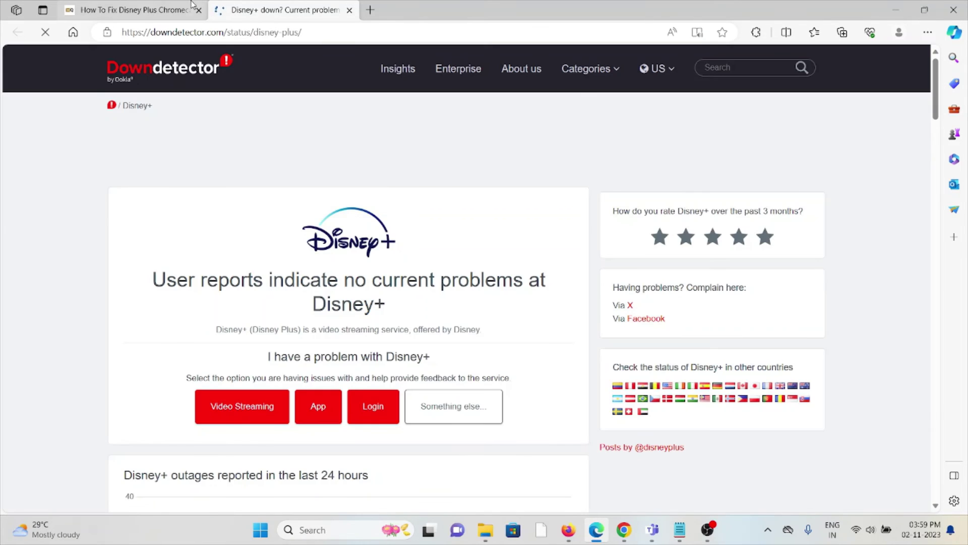
pyautogui.click(190, 7)
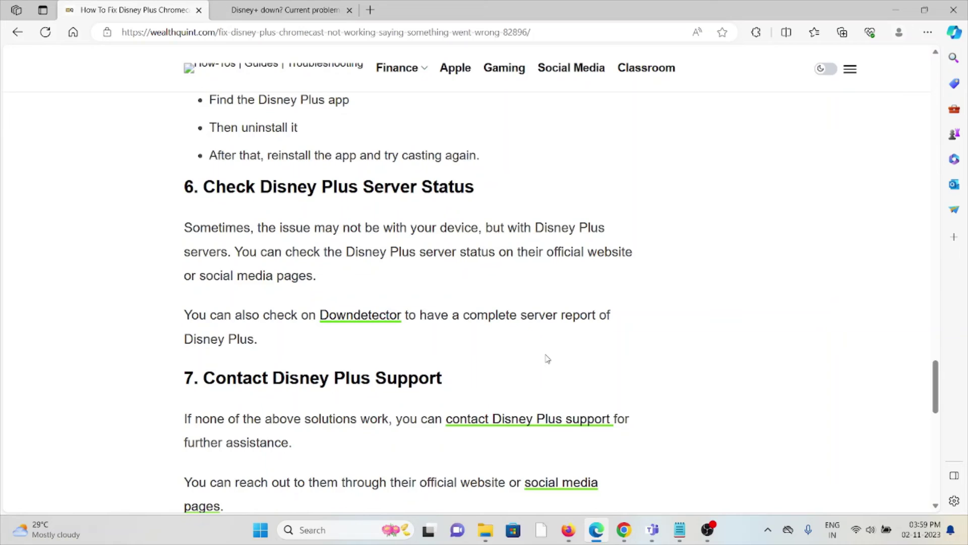
pyautogui.scroll(-3, 546, 357)
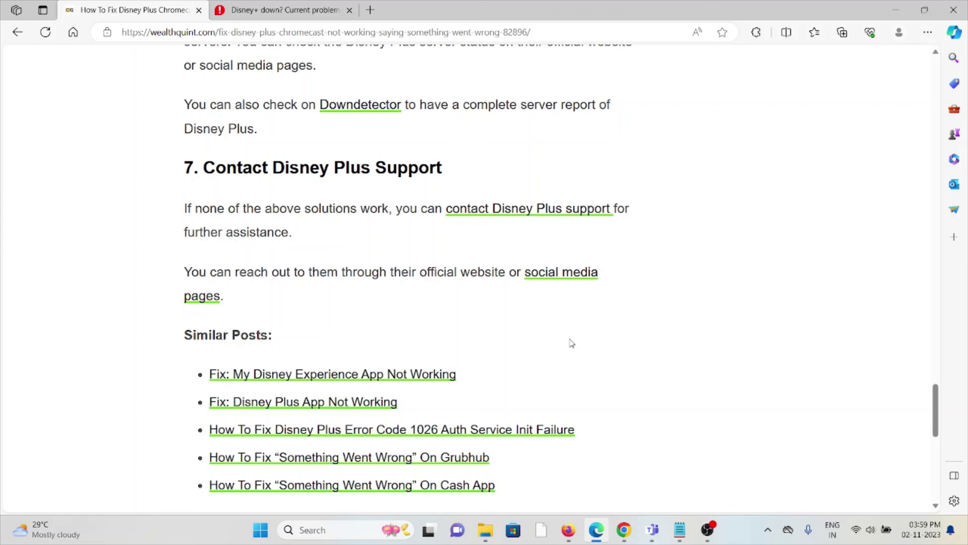
# Step: View the Disney+ Hotstar X profile from the social media link in a third tab, then return to the article
pyautogui.rightClick(569, 273)
pyautogui.press('Escape')
pyautogui.click(384, 9)
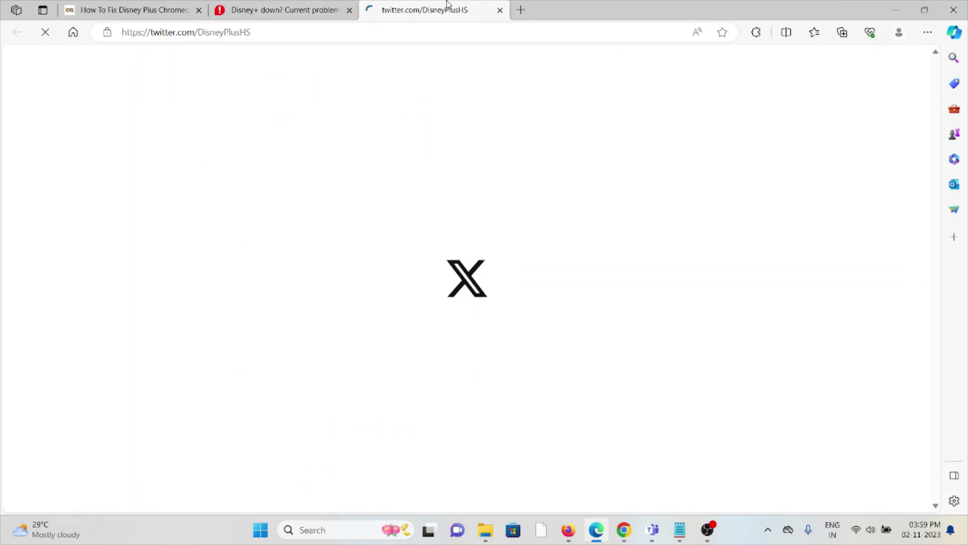
pyautogui.click(96, 9)
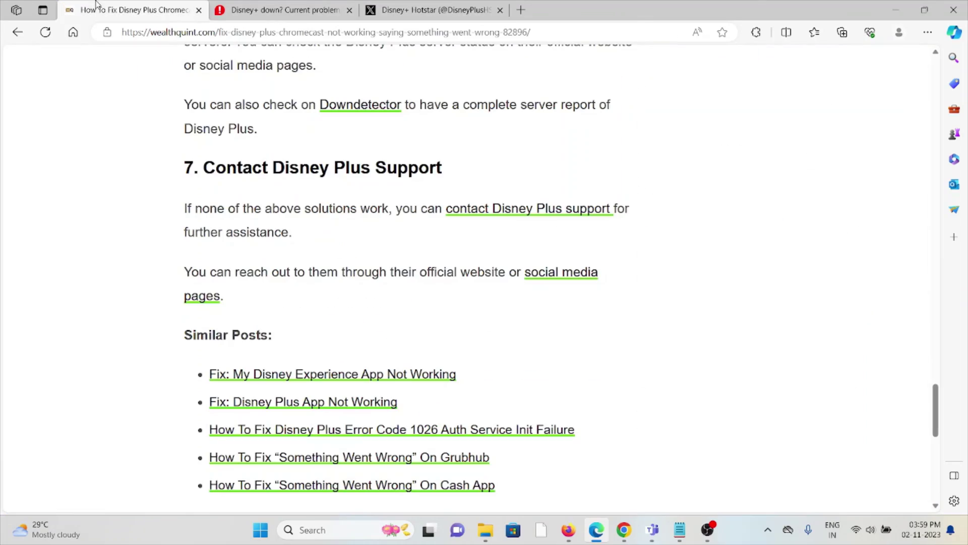
pyautogui.scroll(4, 600, 323)
pyautogui.scroll(4, 594, 303)
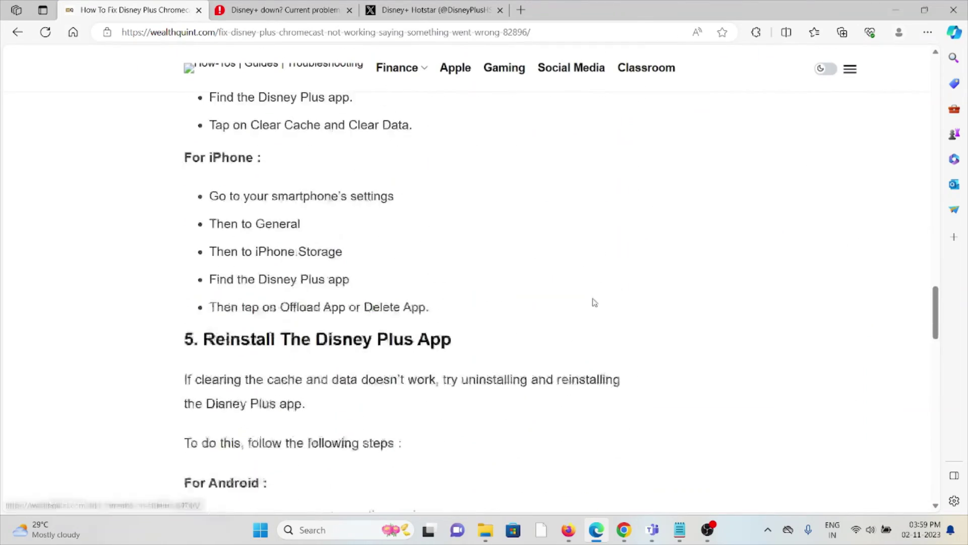
pyautogui.scroll(4, 603, 301)
pyautogui.scroll(4, 606, 309)
pyautogui.scroll(5, 605, 308)
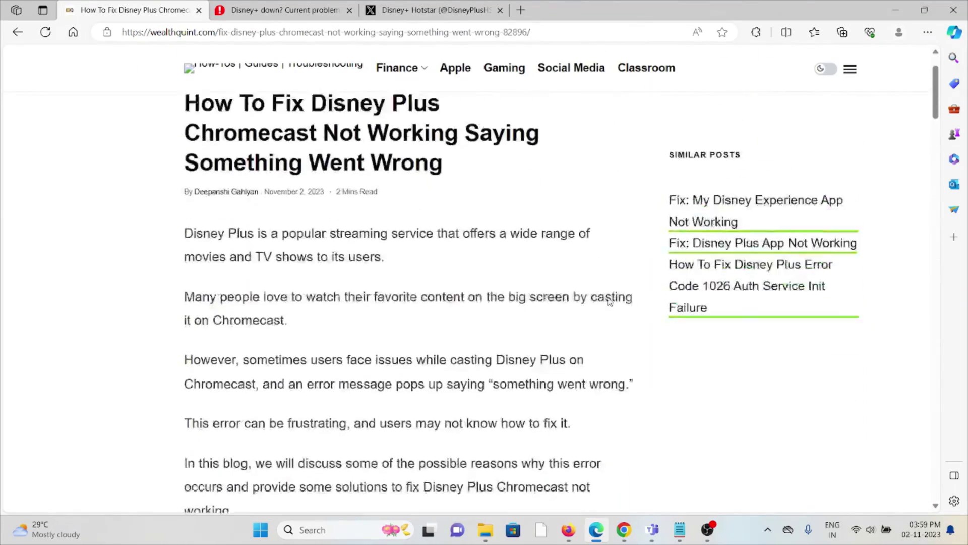